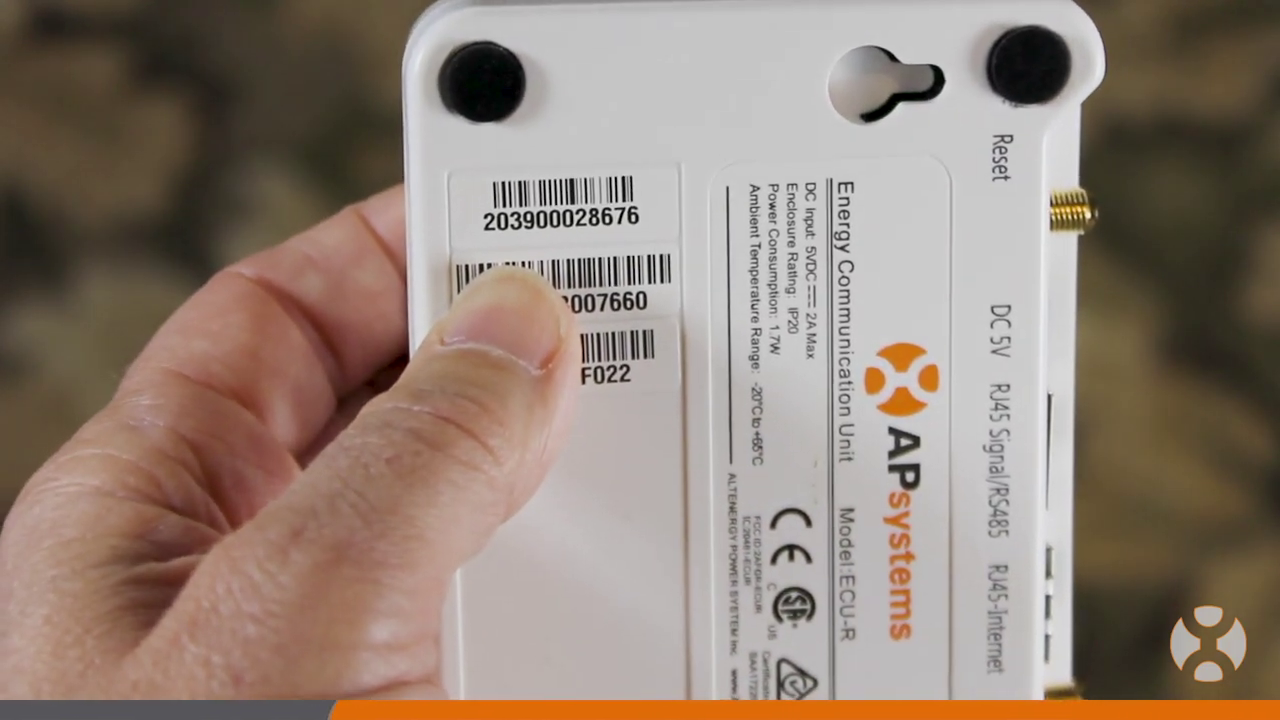
{"action": "type", "text": "2"}
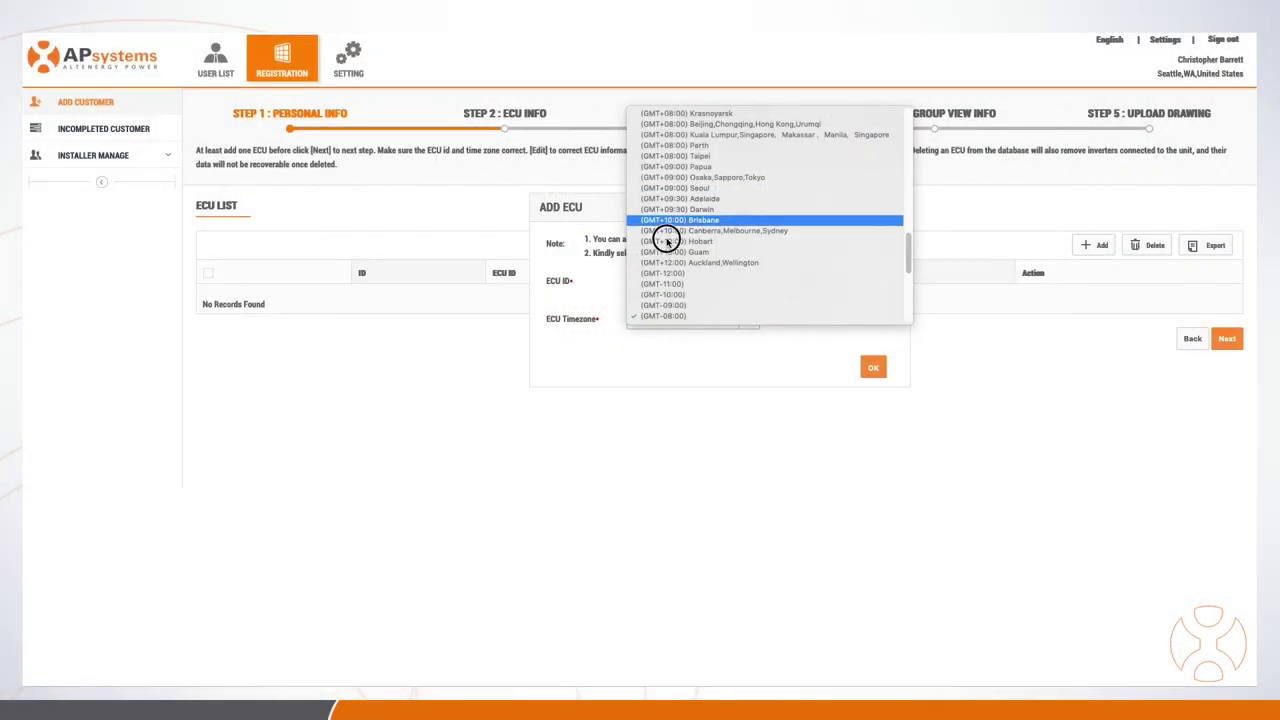
{"action": "left_click", "coordinate": [660, 318]}
{"action": "left_click", "coordinate": [872, 367]}
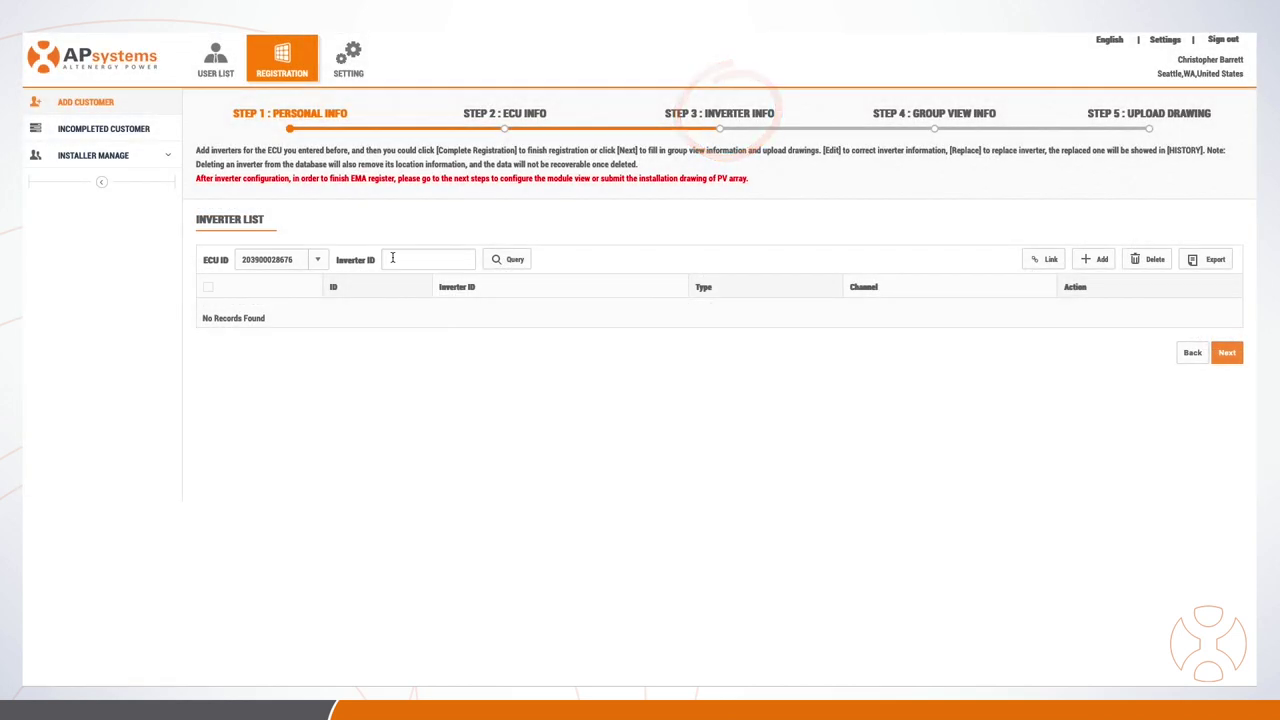
{"action": "left_click", "coordinate": [1094, 262]}
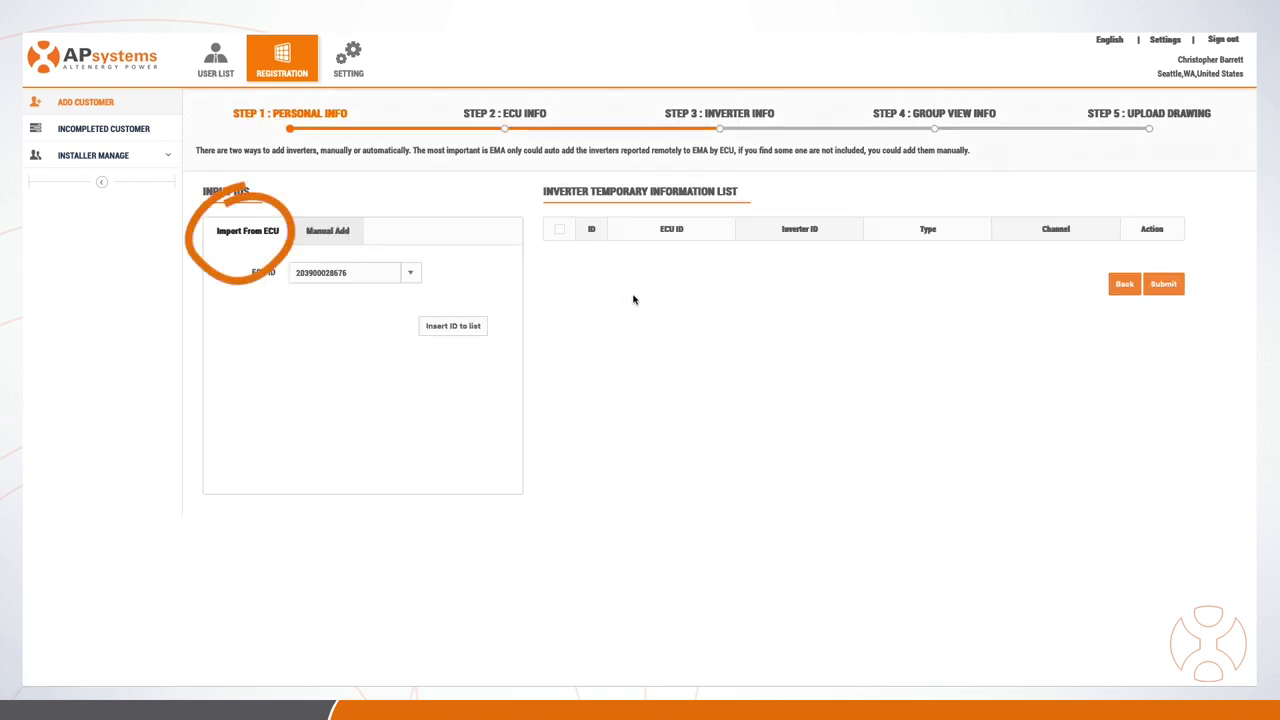
{"action": "left_click", "coordinate": [410, 273]}
{"action": "left_click", "coordinate": [410, 276]}
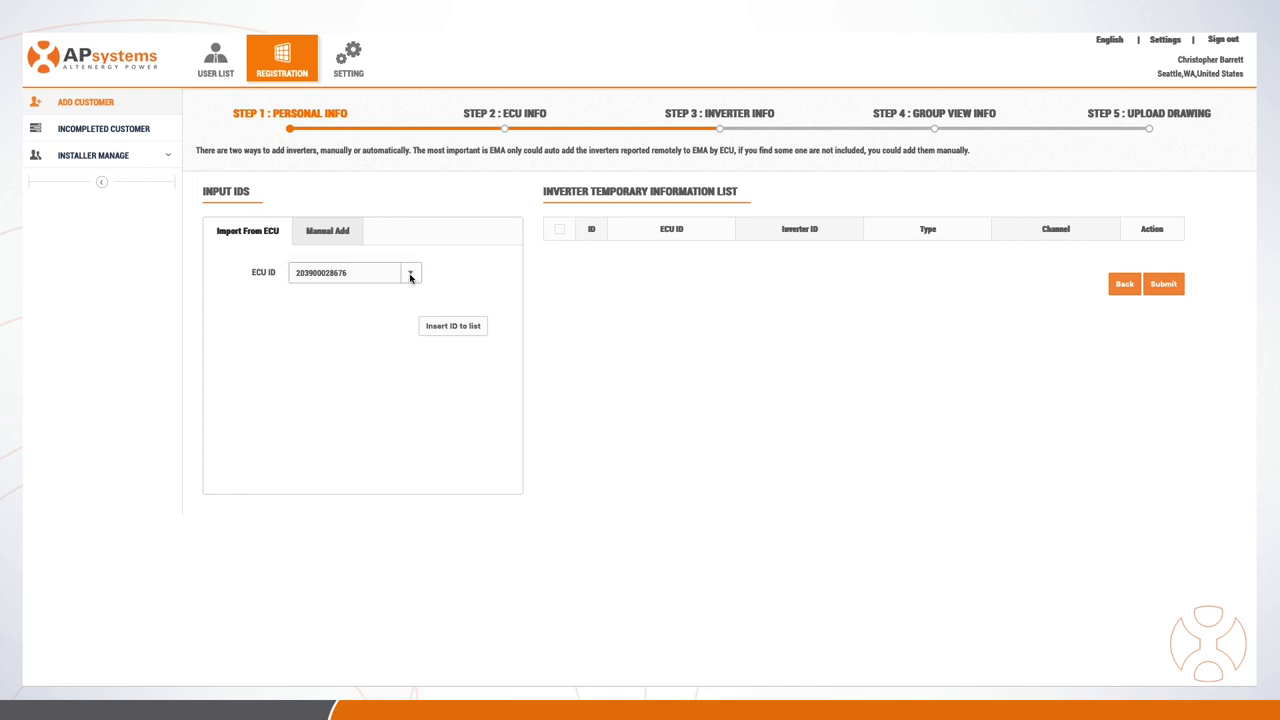
{"action": "left_click", "coordinate": [457, 330]}
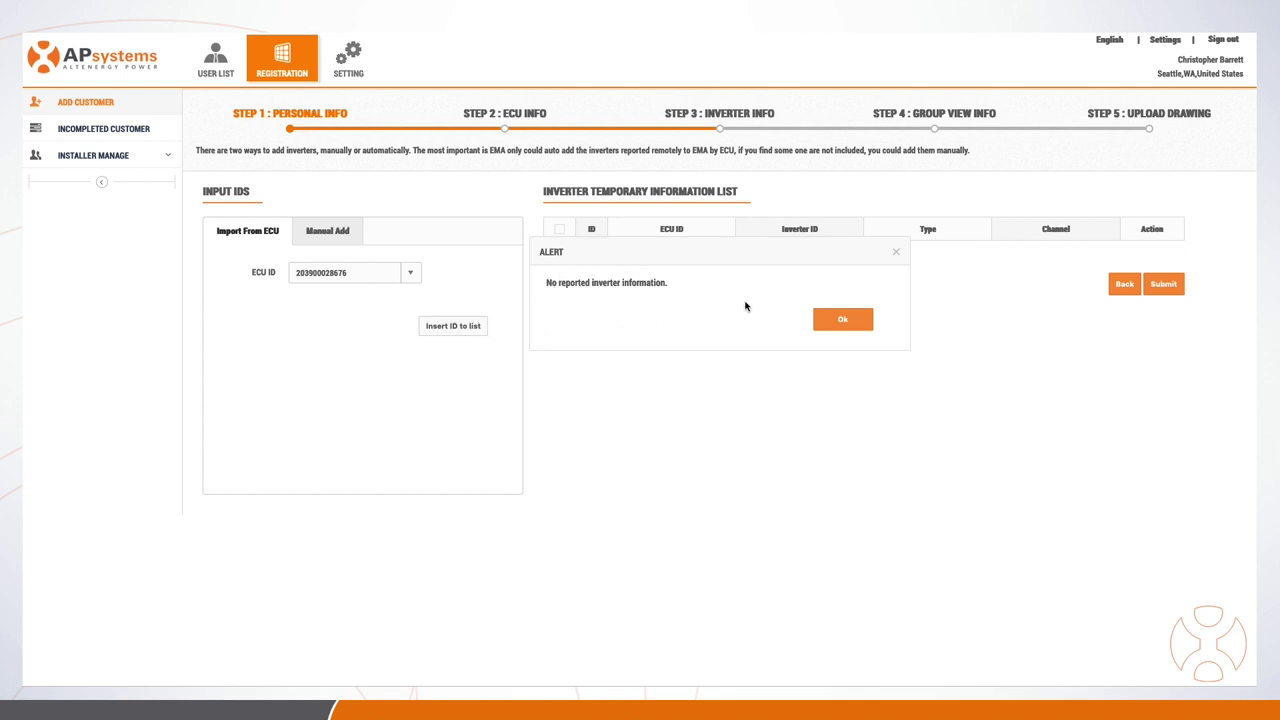
{"action": "left_click", "coordinate": [846, 323]}
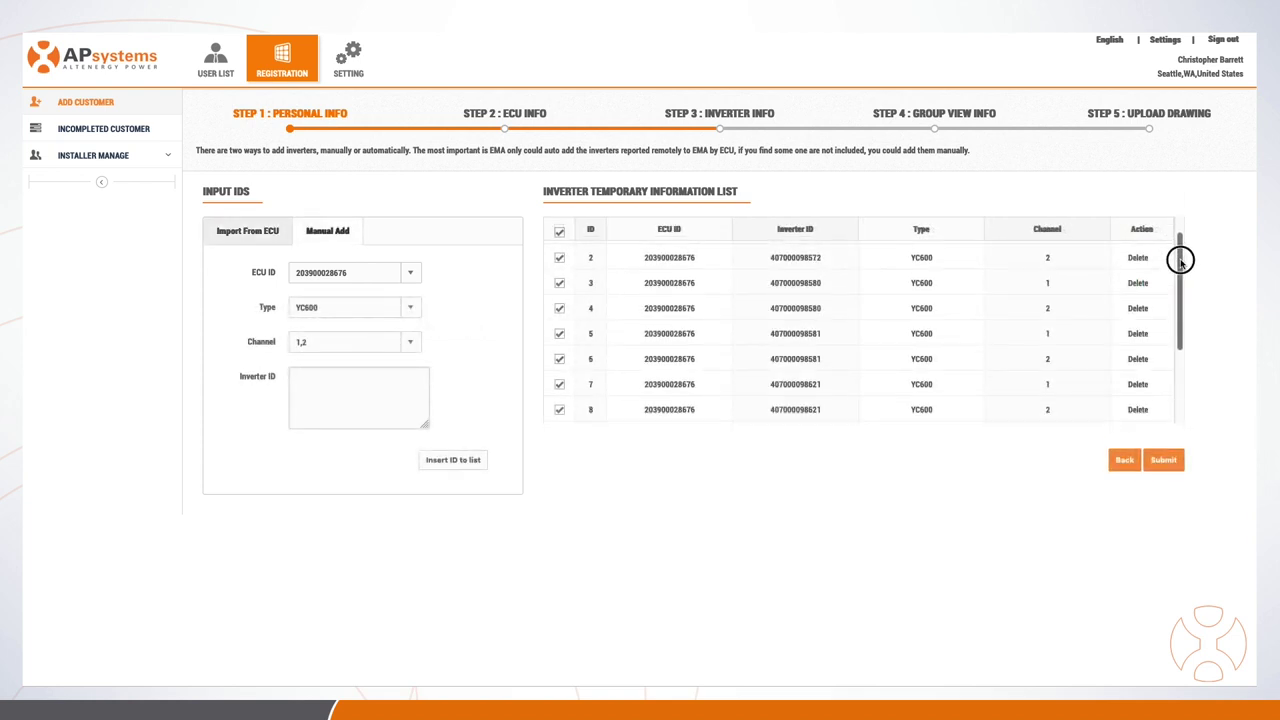
{"action": "left_click_drag", "start_coordinate": [1180, 259], "coordinate": [1182, 226]}
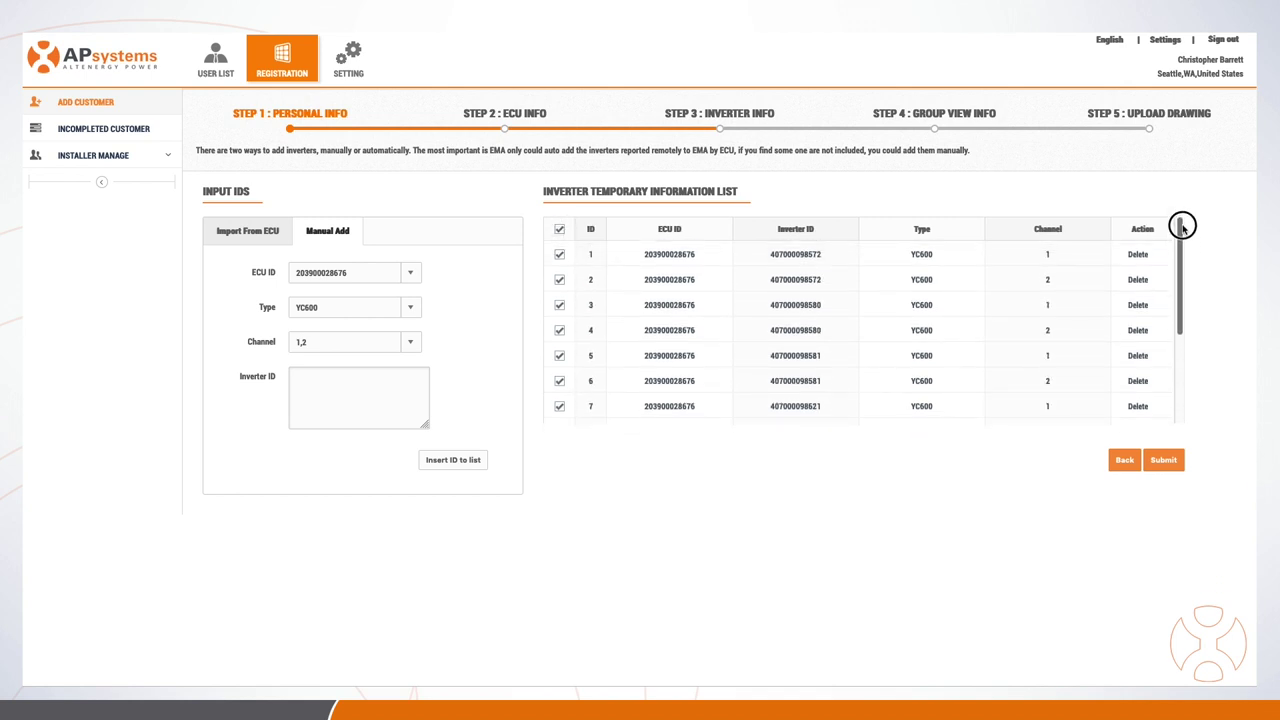
{"action": "left_click", "coordinate": [1162, 462]}
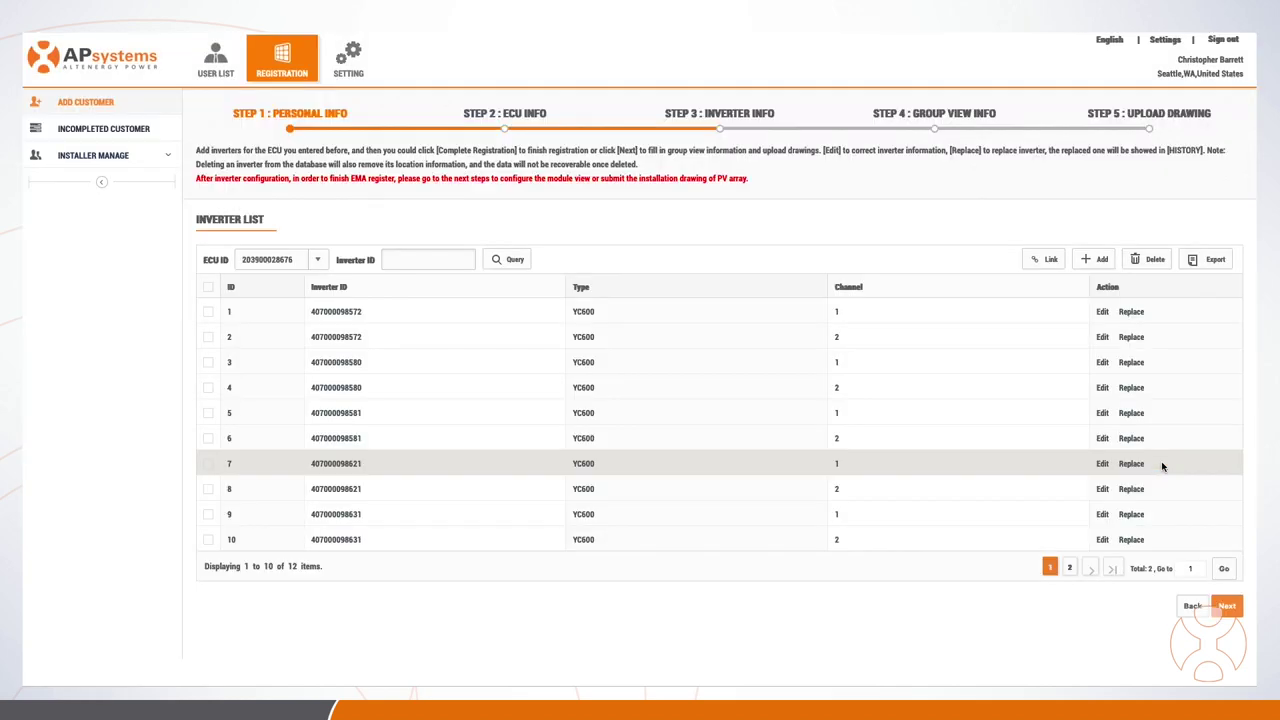
{"action": "left_click", "coordinate": [1227, 607]}
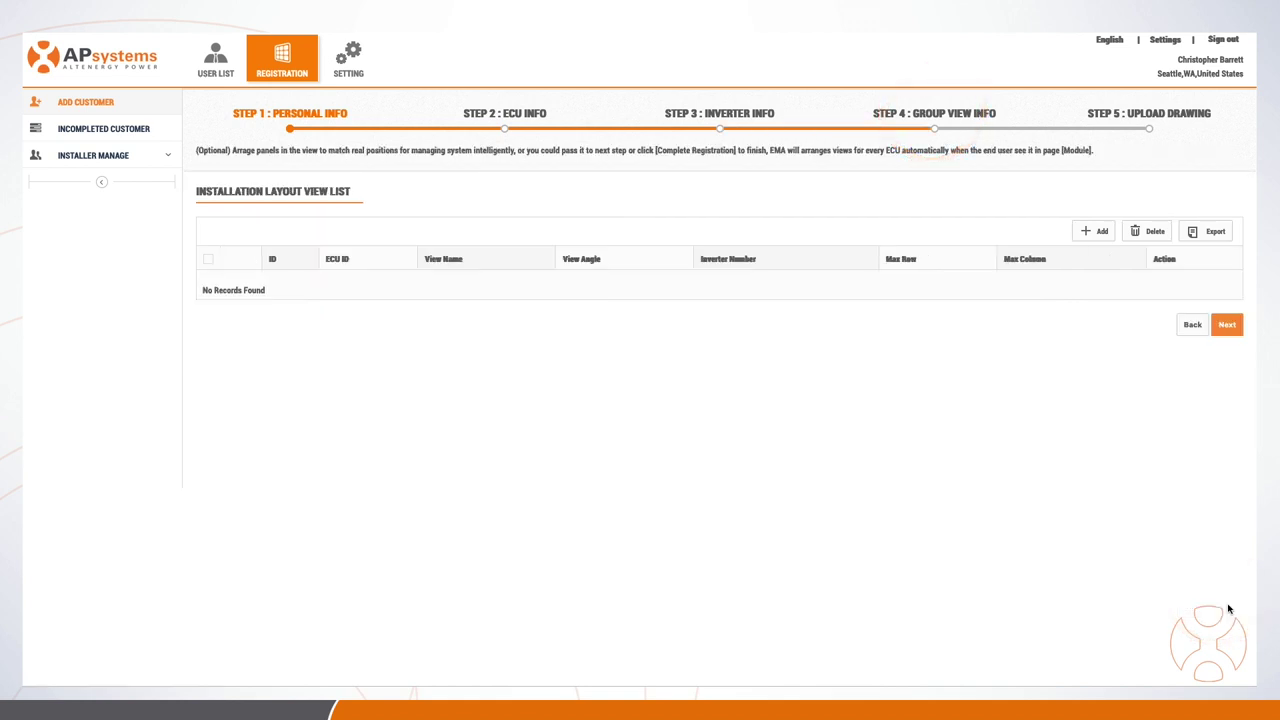
{"action": "left_click", "coordinate": [1097, 231]}
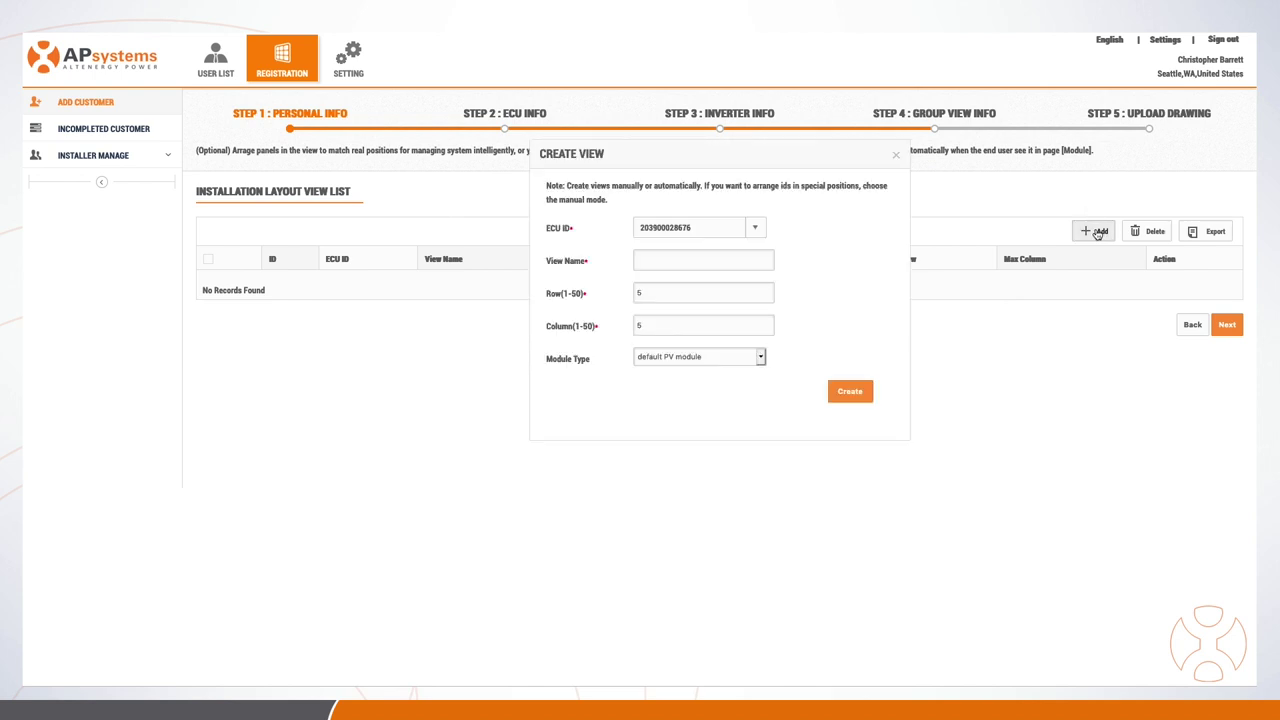
{"action": "left_click", "coordinate": [755, 228]}
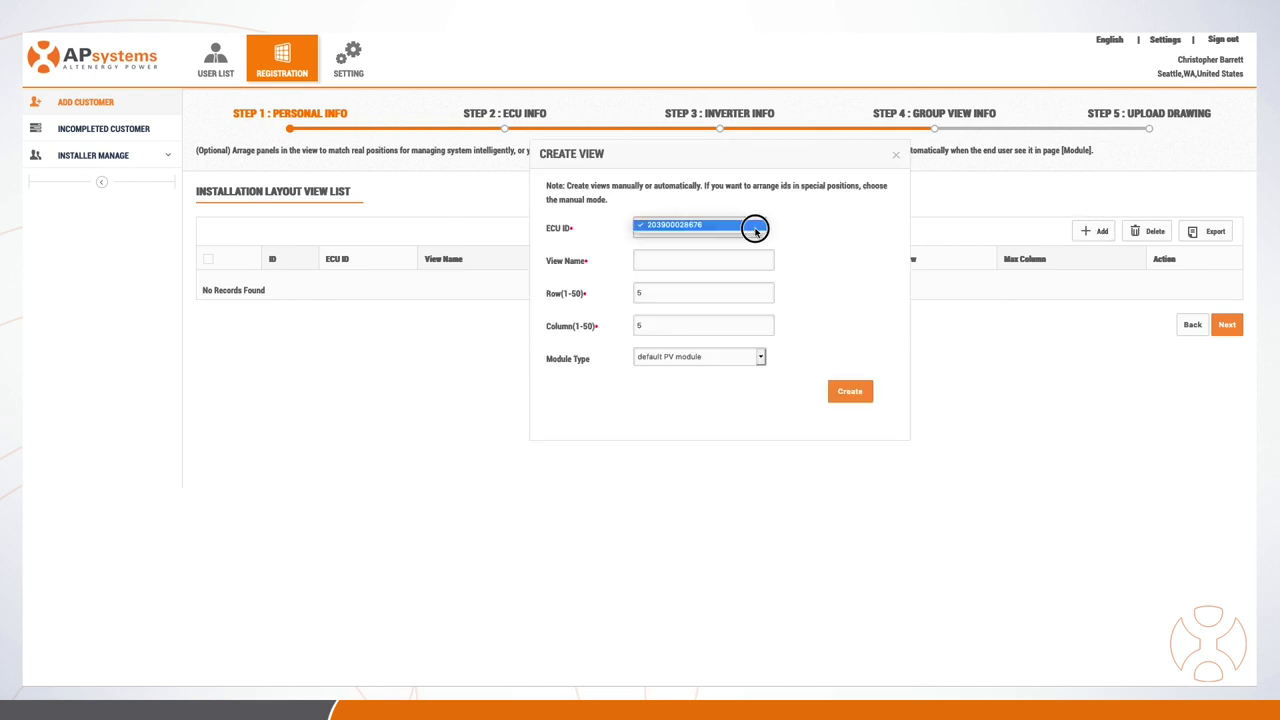
{"action": "left_click", "coordinate": [755, 227]}
{"action": "left_click", "coordinate": [741, 260]}
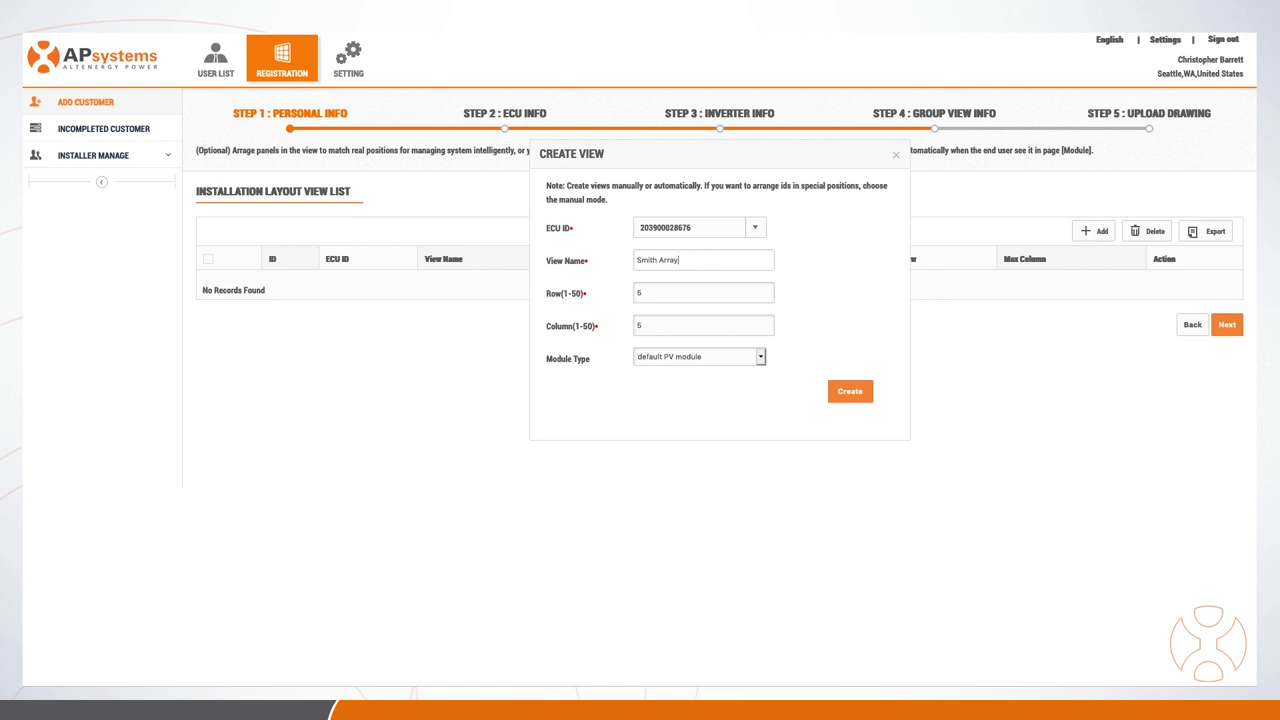
Step: Set the view to 2 rows and 6 columns, keep the PV module type, and create it
{"action": "left_click", "coordinate": [704, 293]}
{"action": "key", "text": "BackSpace"}
{"action": "type", "text": "2"}
{"action": "left_click", "coordinate": [612, 327]}
{"action": "type", "text": "6"}
{"action": "left_click", "coordinate": [760, 357]}
{"action": "left_click", "coordinate": [760, 357]}
{"action": "left_click", "coordinate": [849, 394]}
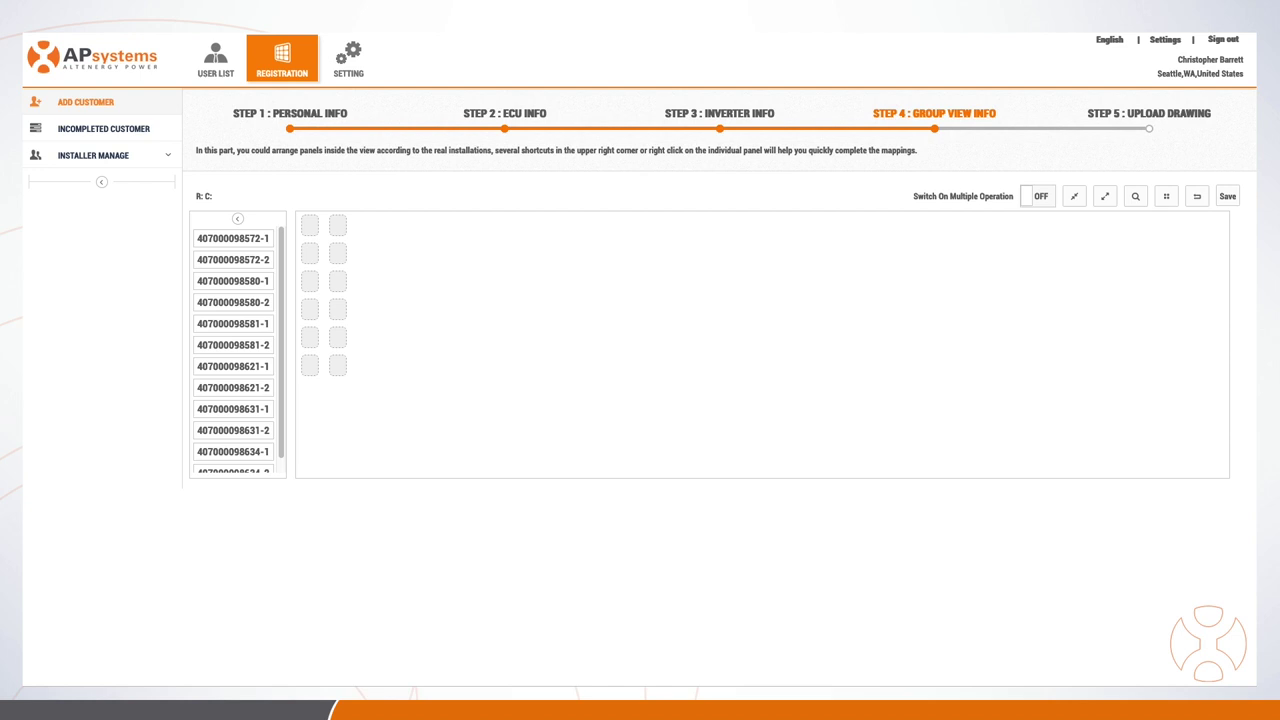
Step: Rearrange the panels into two rows and enlarge them in the layout
{"action": "left_click_drag", "start_coordinate": [309, 253], "coordinate": [380, 229]}
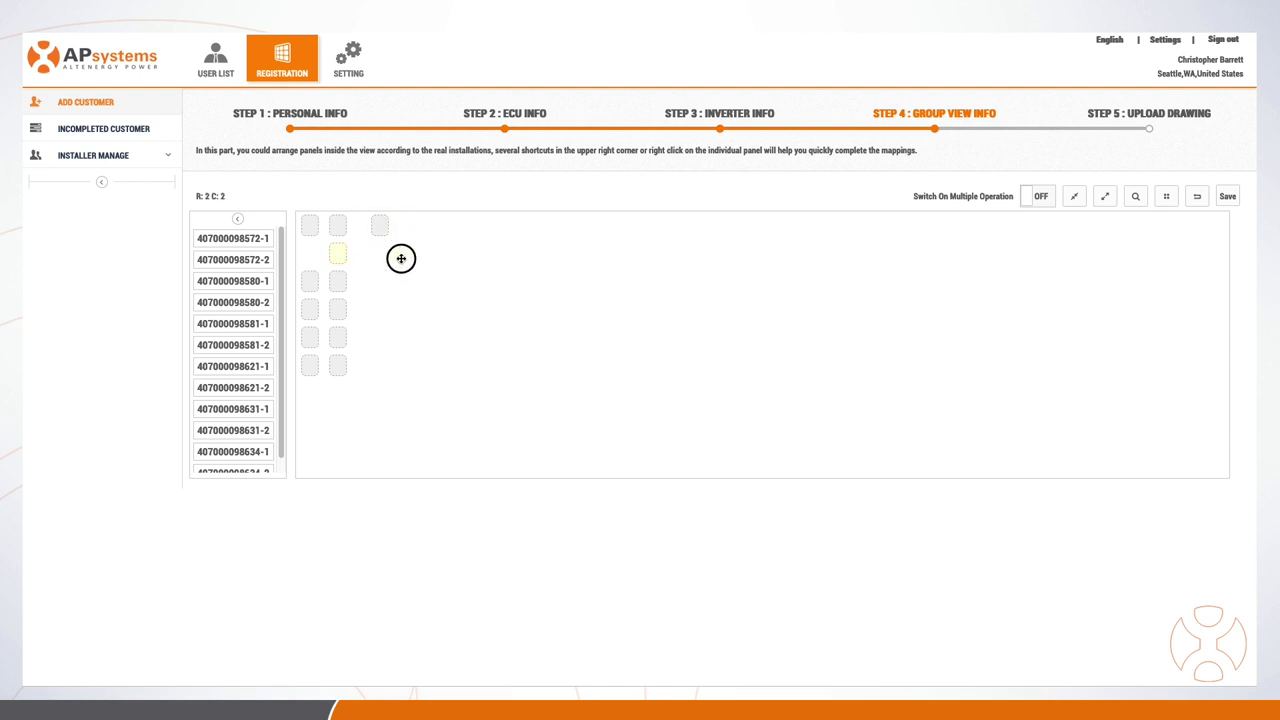
{"action": "right_click", "coordinate": [478, 253]}
{"action": "left_click", "coordinate": [518, 380]}
{"action": "right_click", "coordinate": [478, 253]}
{"action": "left_click", "coordinate": [425, 289]}
{"action": "left_click", "coordinate": [1105, 196]}
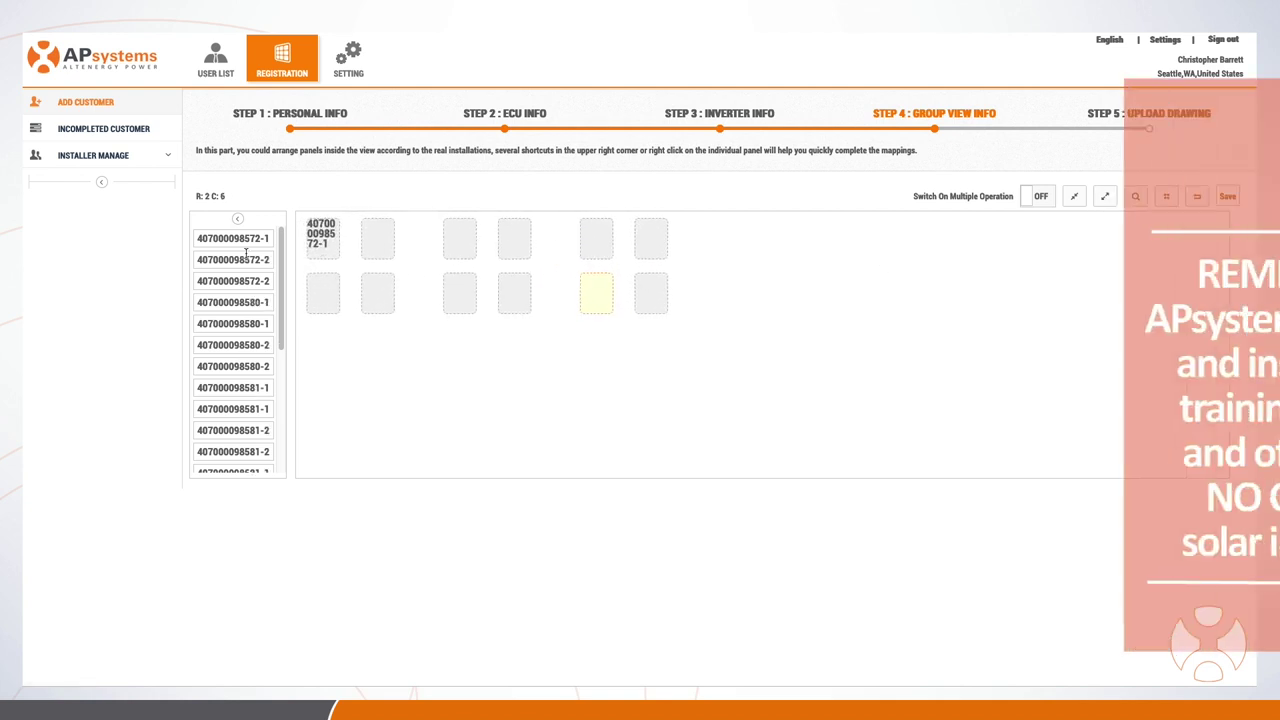
{"action": "left_click_drag", "start_coordinate": [234, 260], "coordinate": [373, 234]}
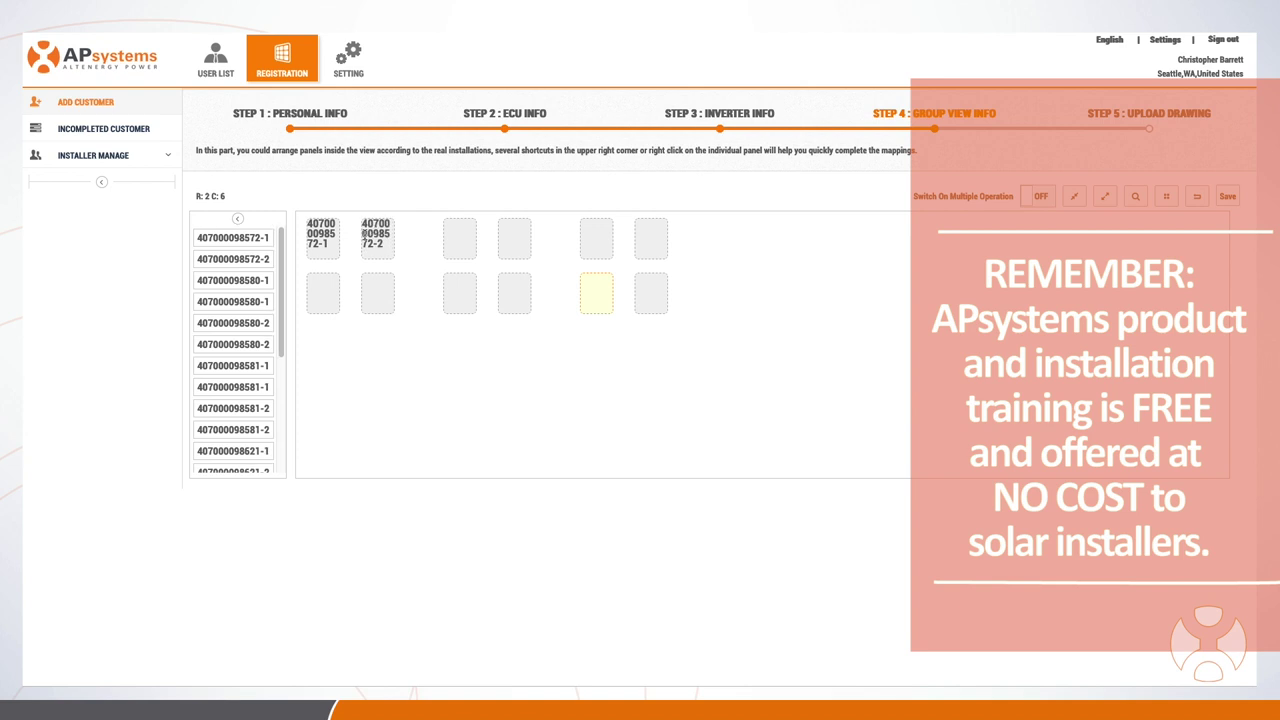
{"action": "left_click_drag", "start_coordinate": [242, 235], "coordinate": [510, 232]}
{"action": "left_click_drag", "start_coordinate": [255, 240], "coordinate": [650, 235]}
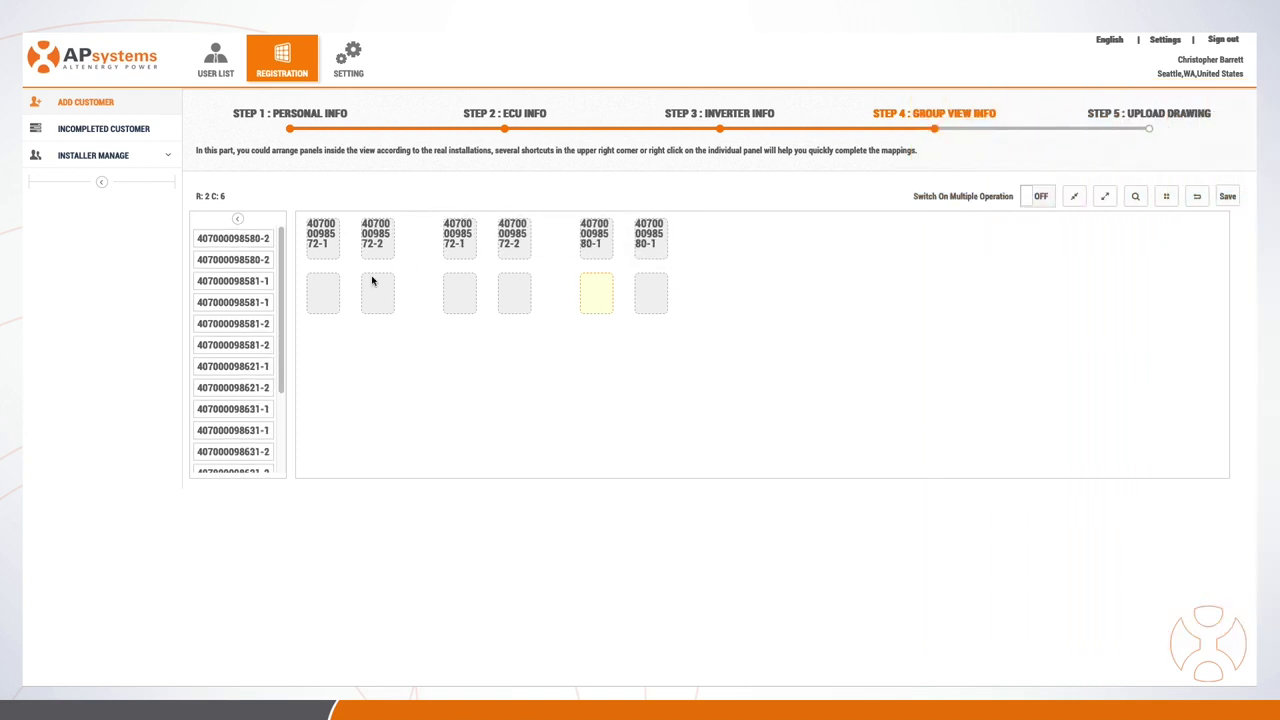
{"action": "left_click_drag", "start_coordinate": [222, 238], "coordinate": [322, 292]}
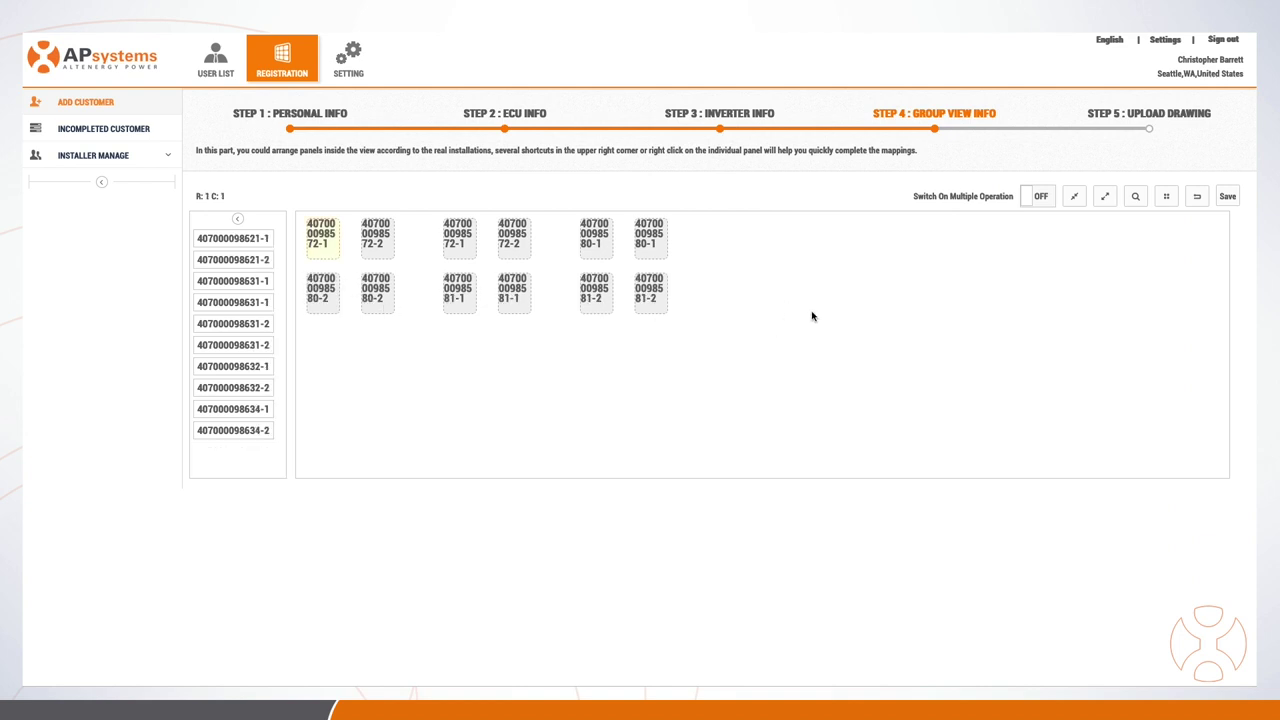
{"action": "left_click", "coordinate": [1230, 197]}
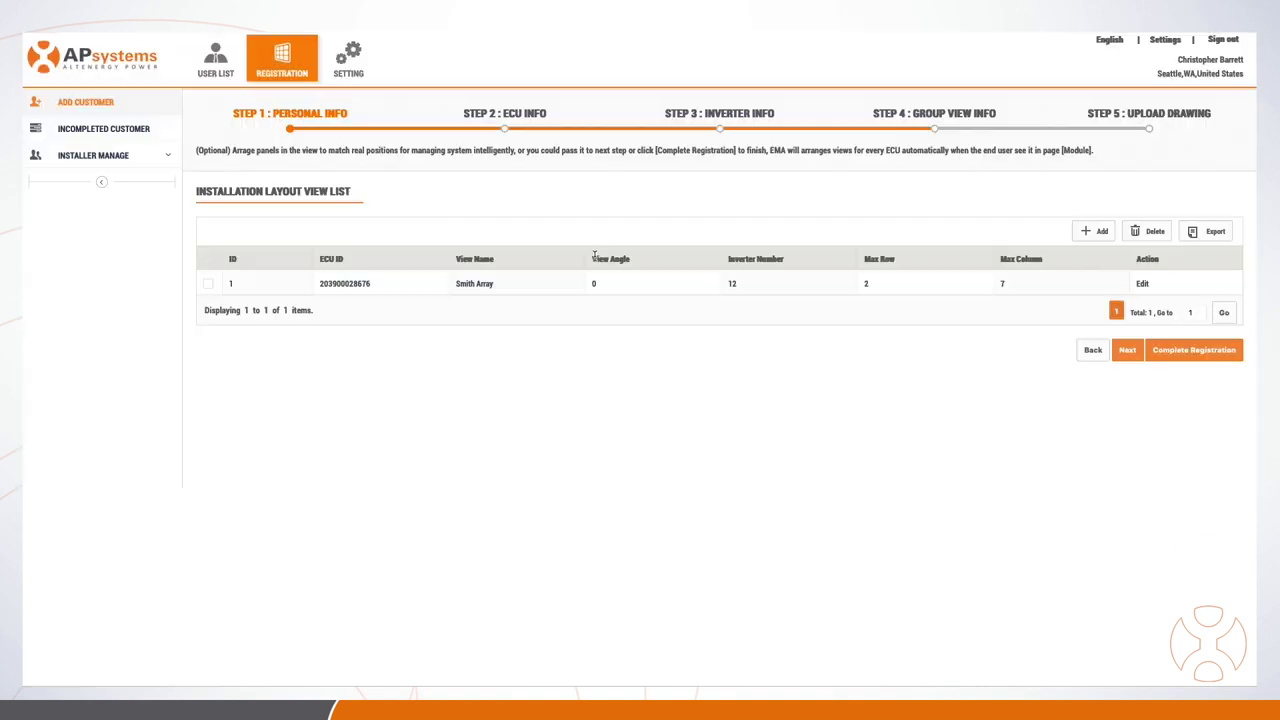
Step: Upload Layout Schematic.jpg as the drawing, then complete registration without sending the email
{"action": "left_click", "coordinate": [1127, 350]}
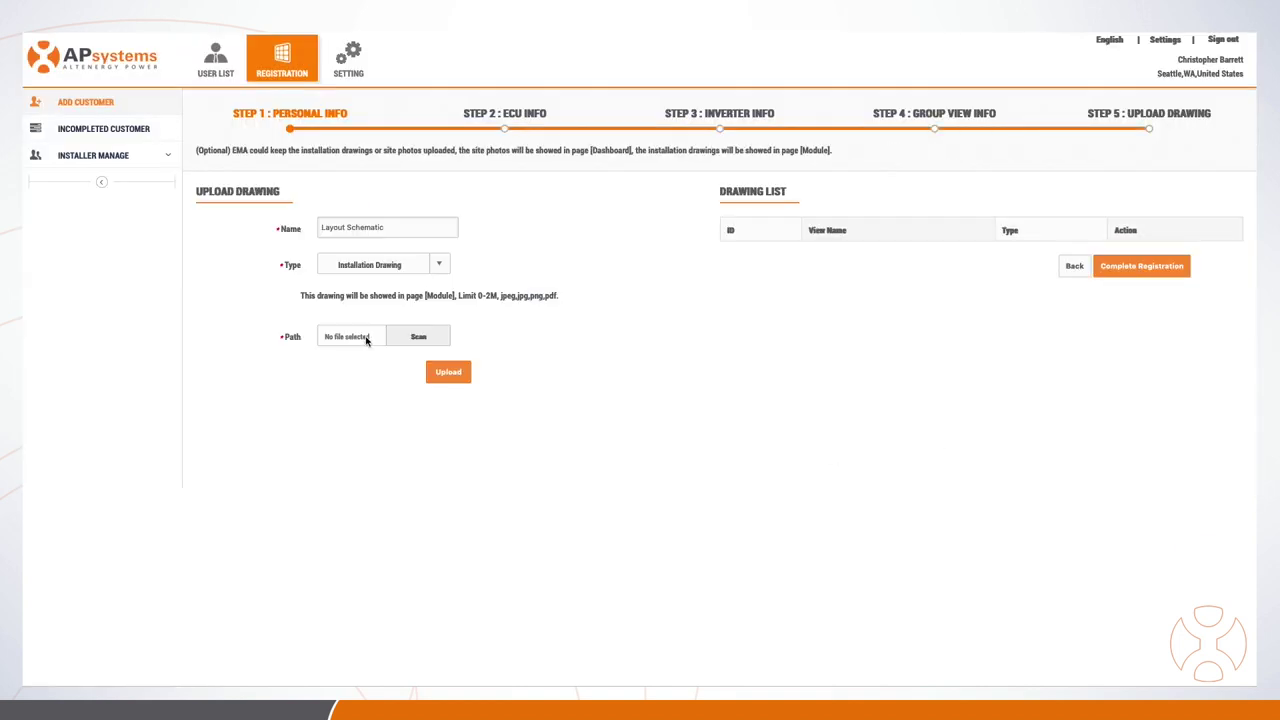
{"action": "left_click", "coordinate": [345, 340]}
{"action": "left_click", "coordinate": [535, 150]}
{"action": "left_click", "coordinate": [852, 339]}
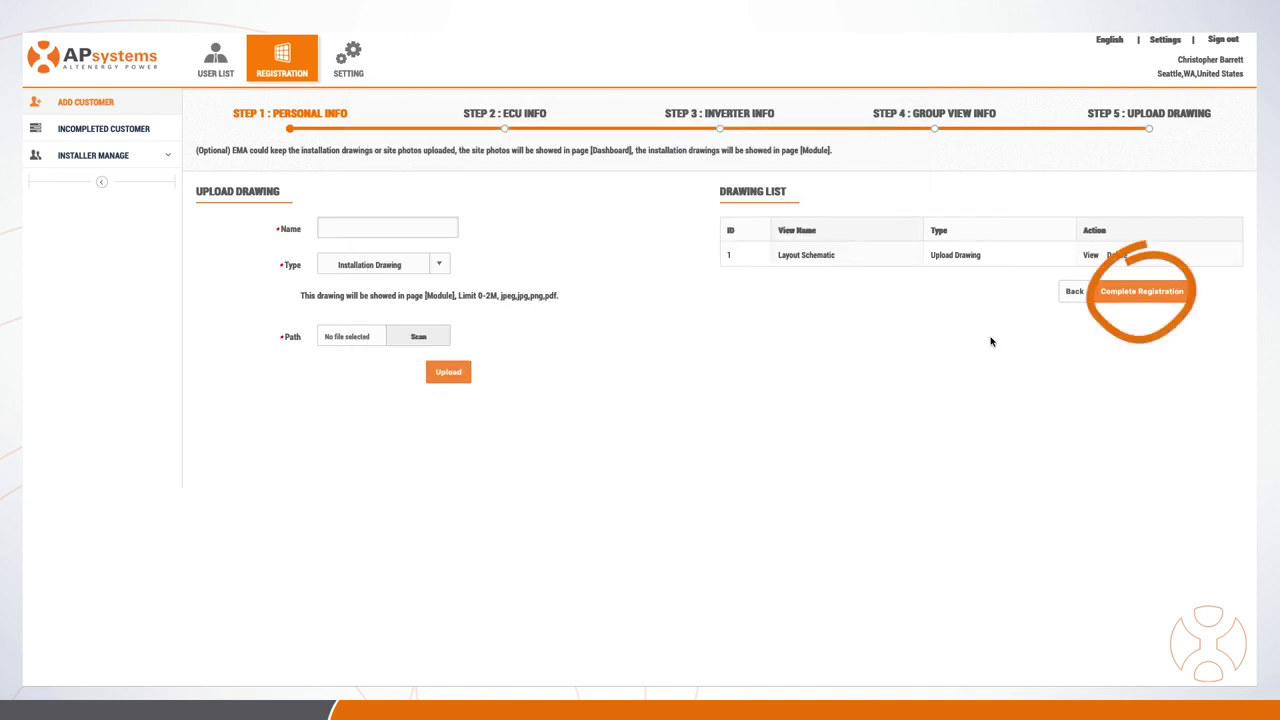
{"action": "left_click", "coordinate": [1130, 291]}
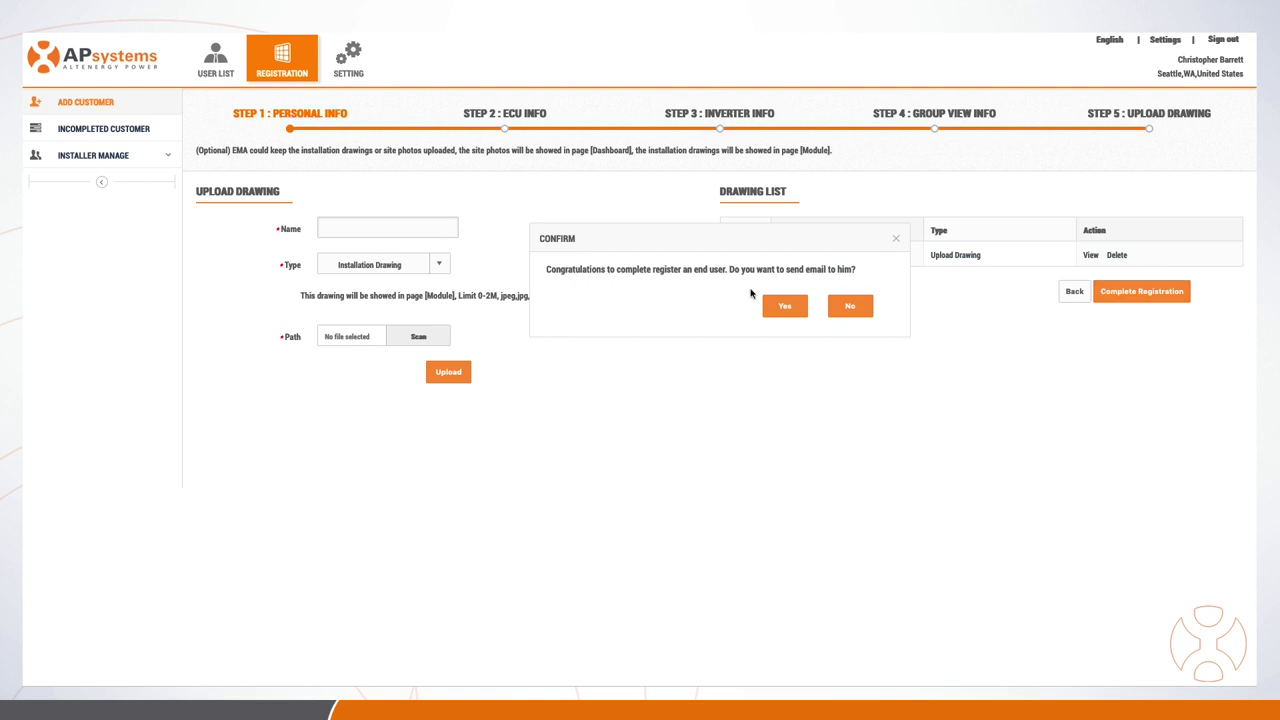
{"action": "left_click", "coordinate": [831, 310]}
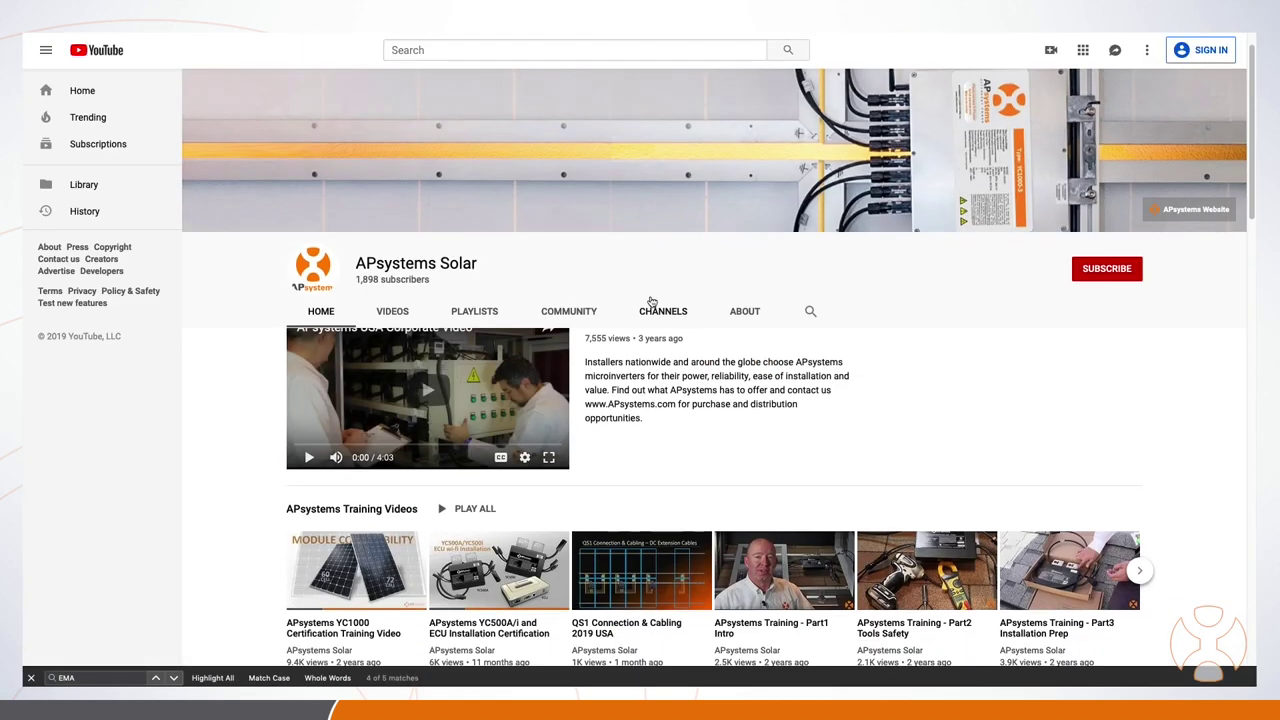
Step: Open the APsystems Resources Library and scroll to the Installation & User Manuals
{"action": "scroll", "coordinate": [651, 300], "scroll_direction": "down", "scroll_amount": 4}
{"action": "scroll", "coordinate": [651, 300], "scroll_direction": "down", "scroll_amount": 6}
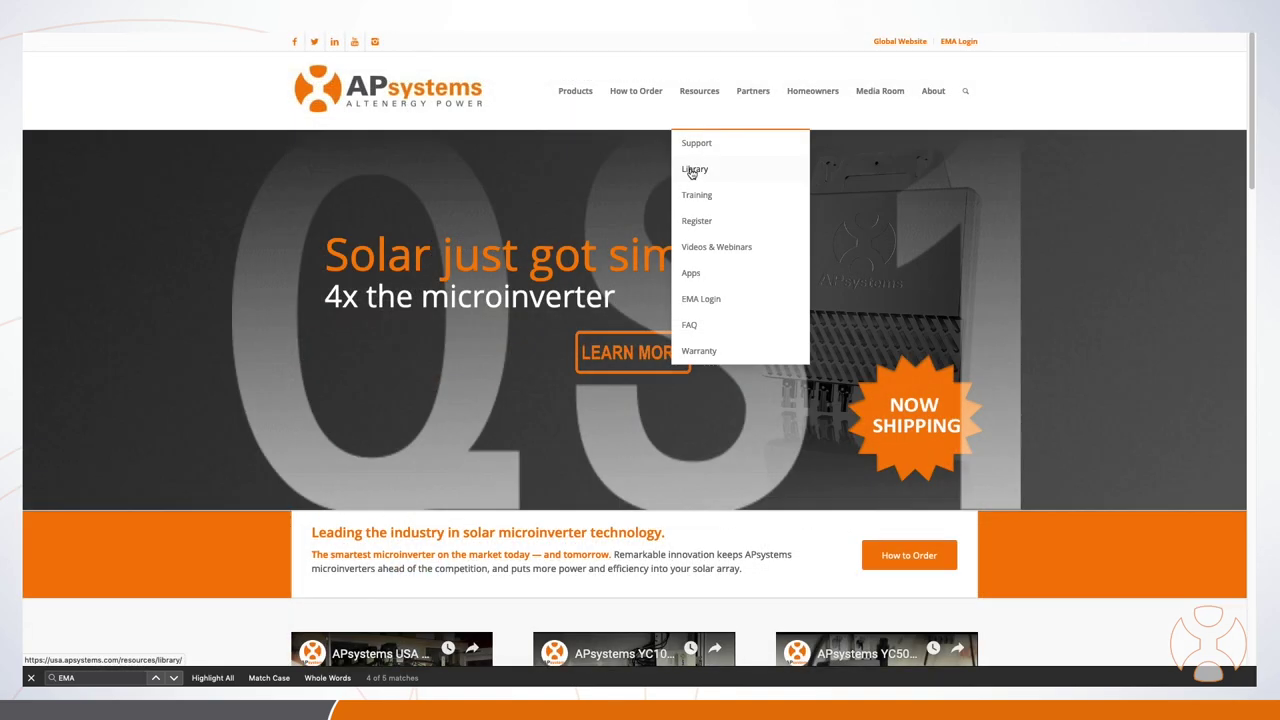
{"action": "left_click", "coordinate": [692, 170]}
{"action": "scroll", "coordinate": [1054, 455], "scroll_direction": "down", "scroll_amount": 10}
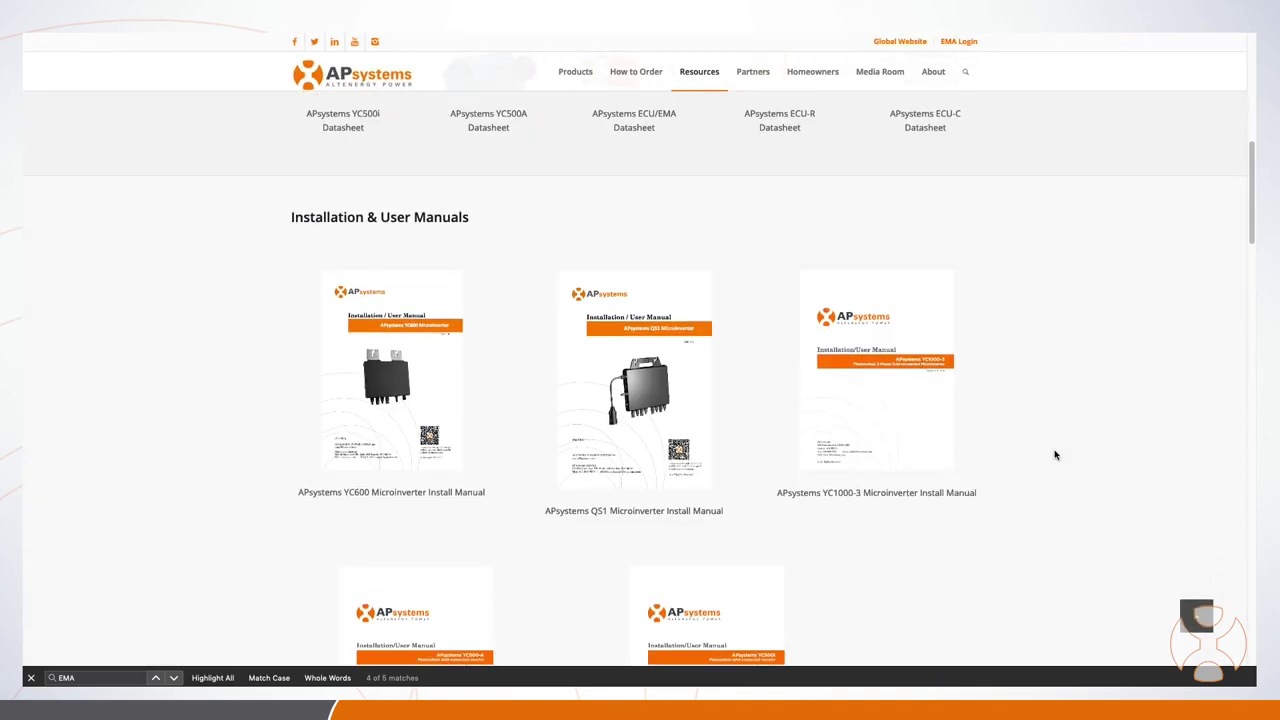